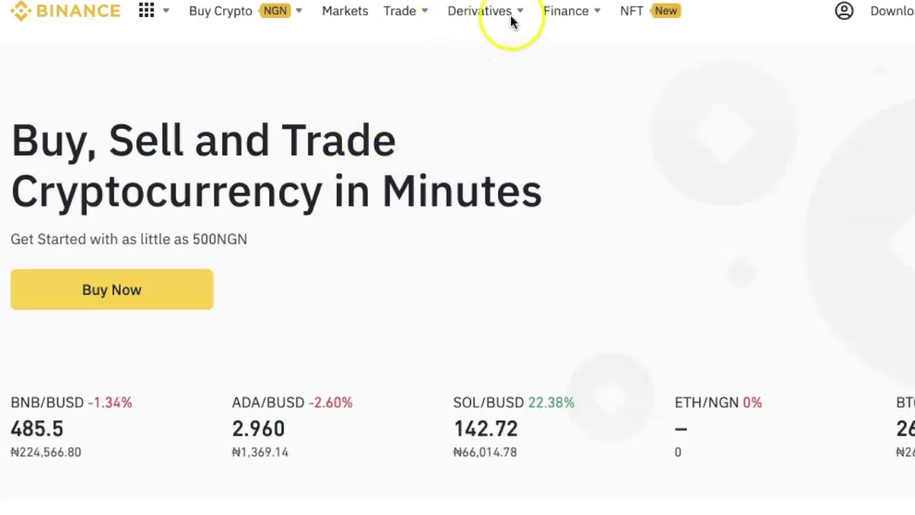
- Open the USDⓈ-M Futures trading page and dismiss the welcome guide to start trading
{"action": "mouse_move", "coordinate": [511, 15]}
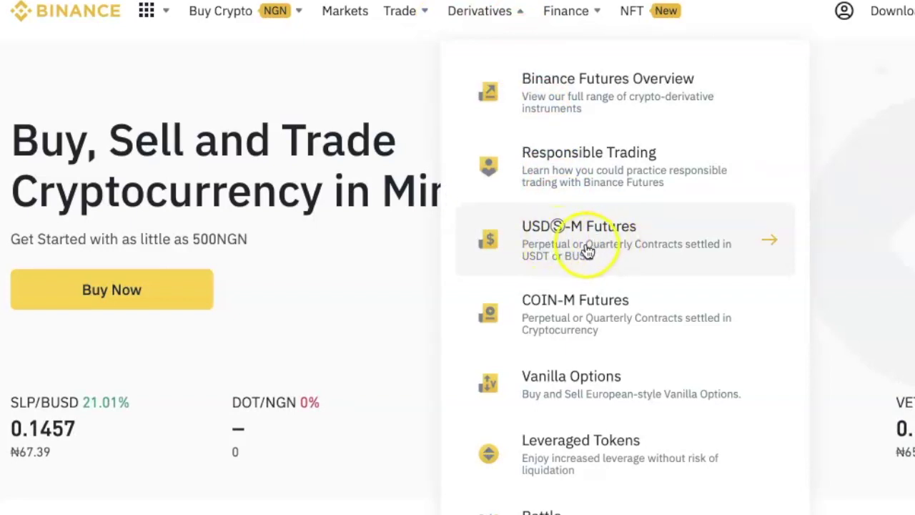
{"action": "left_click", "coordinate": [642, 245]}
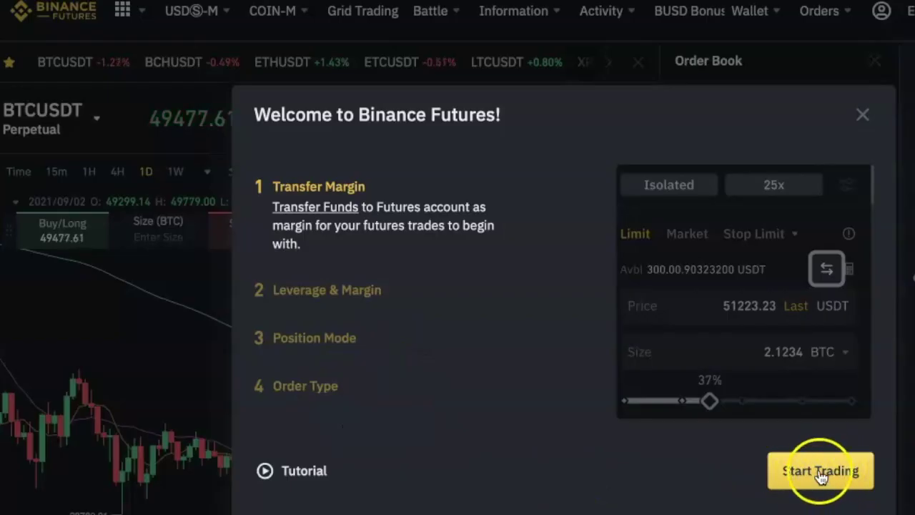
{"action": "left_click", "coordinate": [813, 474]}
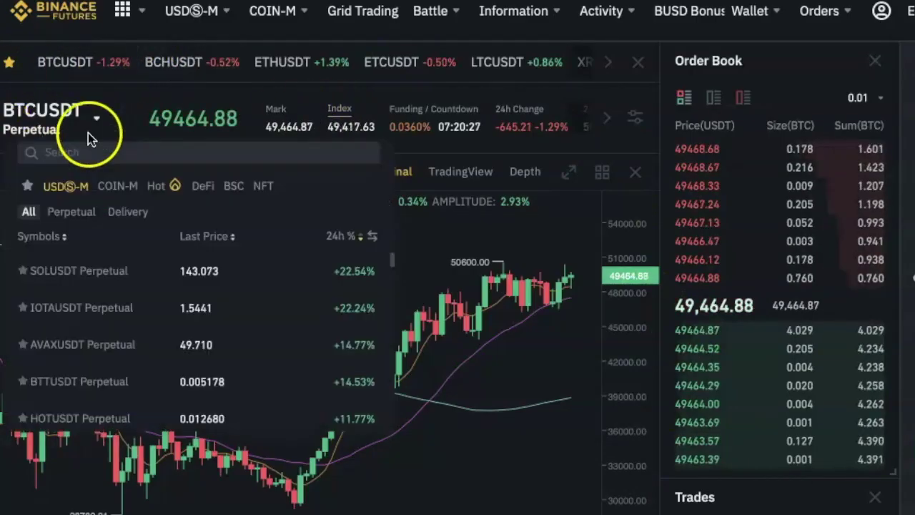
- Search the futures contracts for "ethusdt" and open the ETHUSDT Perpetual contract
{"action": "mouse_move", "coordinate": [29, 127]}
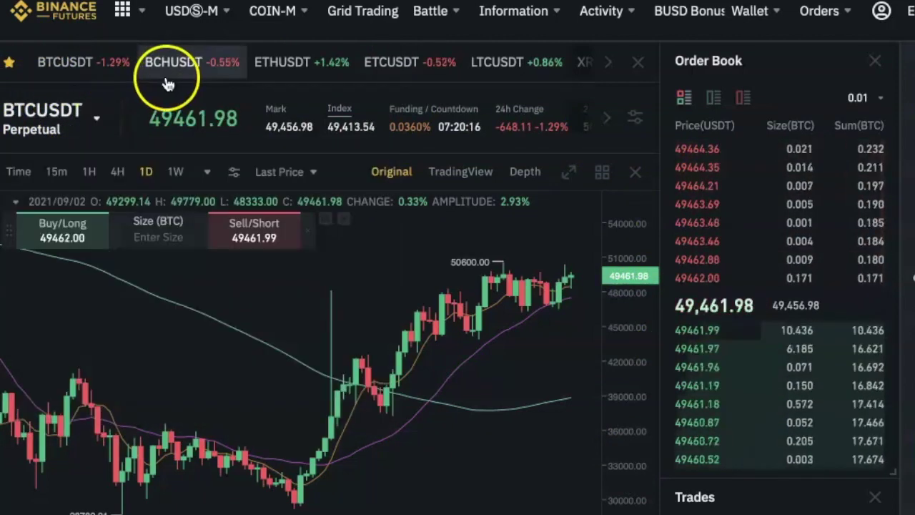
{"action": "mouse_move", "coordinate": [57, 125]}
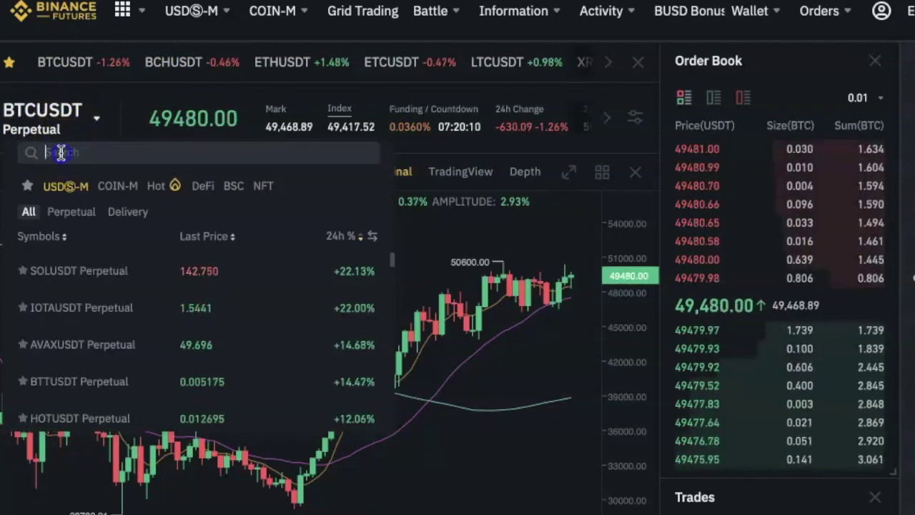
{"action": "type", "text": "eth"}
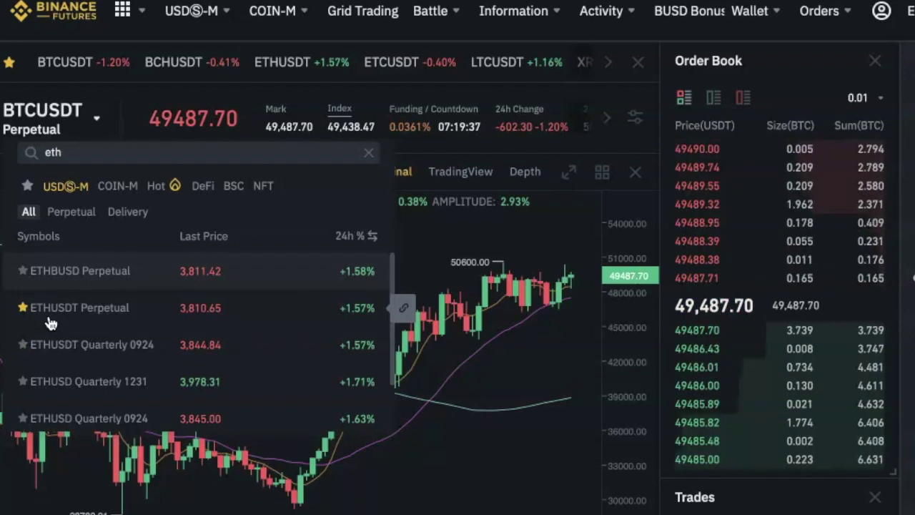
{"action": "left_click", "coordinate": [40, 314]}
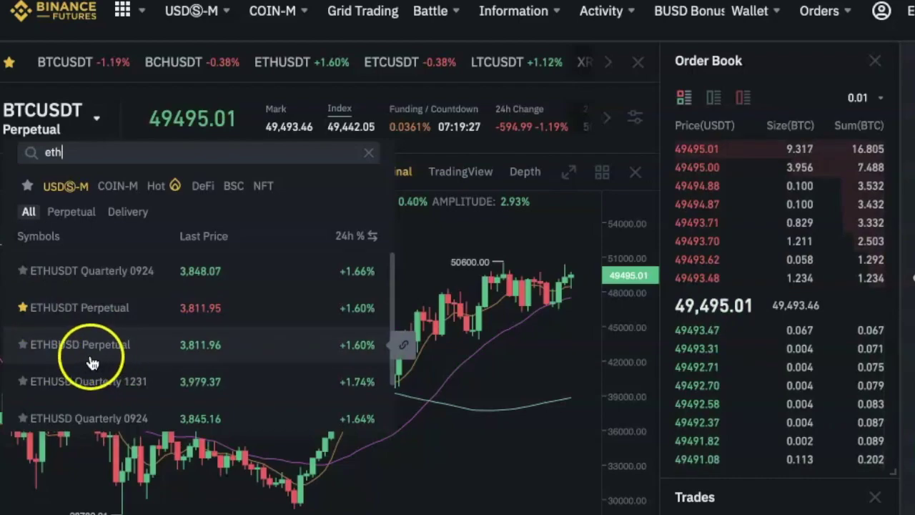
{"action": "type", "text": "usdt"}
{"action": "left_click", "coordinate": [60, 315]}
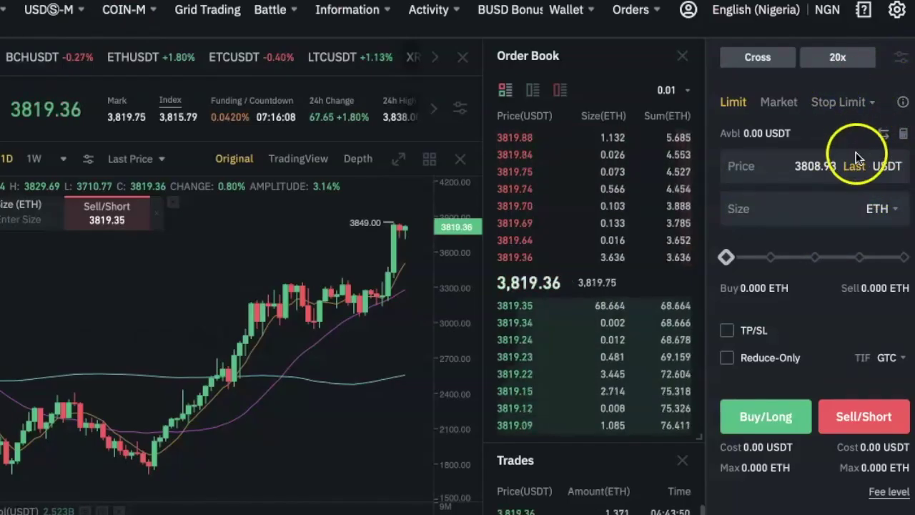
- Change the trading layout to Fullscreen and open Grid Trading for ETHUSDT
{"action": "left_click", "coordinate": [897, 11]}
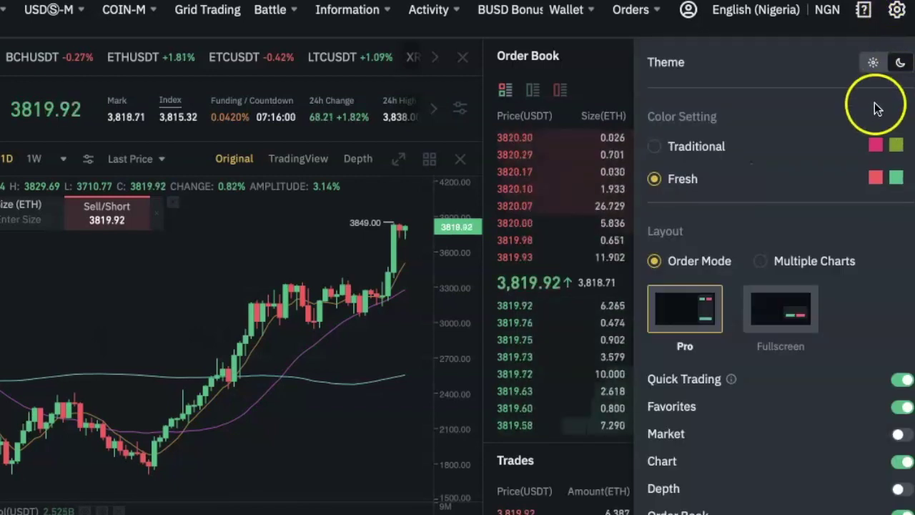
{"action": "left_click", "coordinate": [772, 316]}
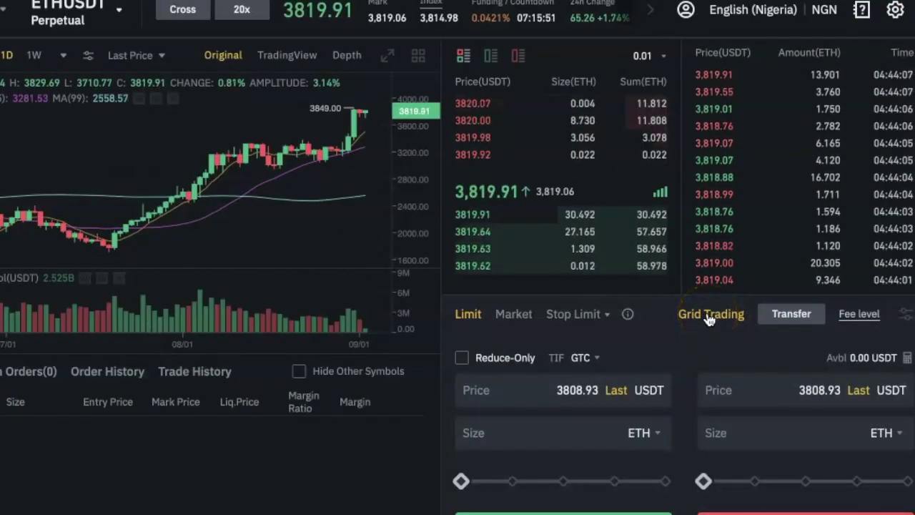
{"action": "left_click", "coordinate": [710, 315]}
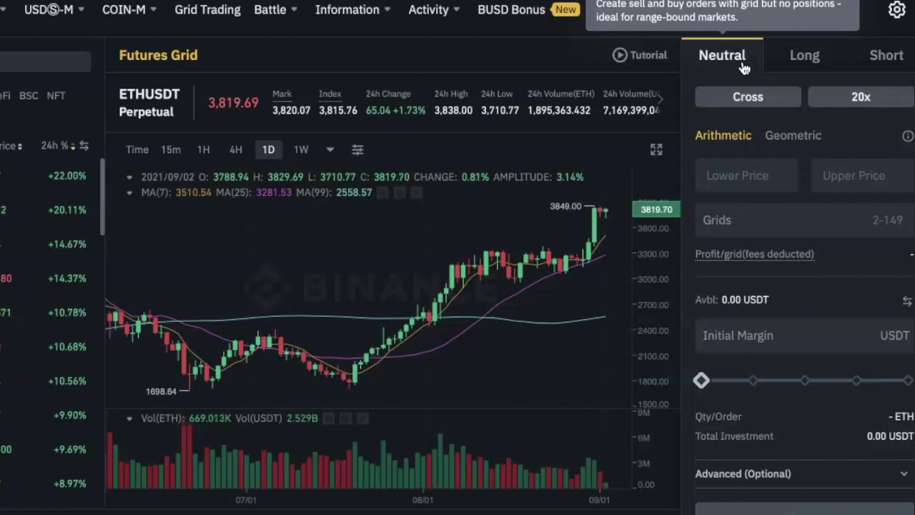
- Review the descriptions of the Neutral, Long and Short grid modes, keeping Neutral selected
{"action": "left_click", "coordinate": [799, 63]}
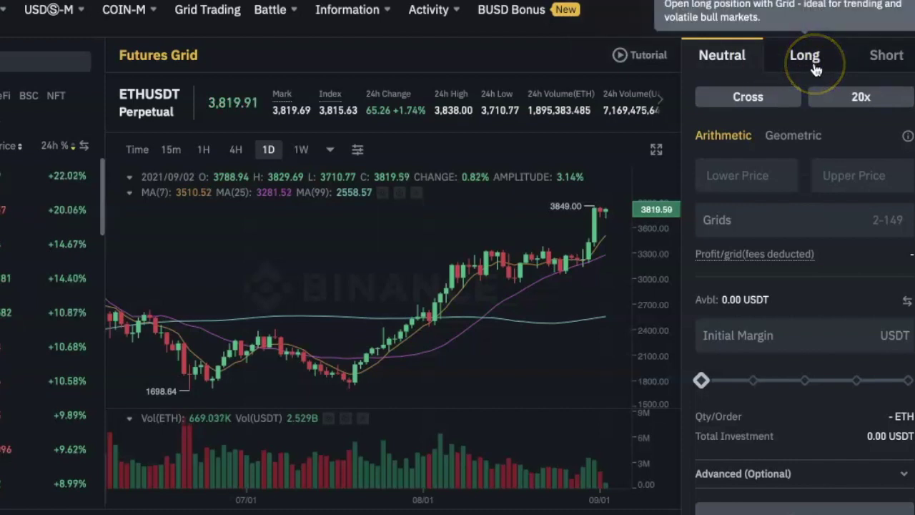
{"action": "left_click", "coordinate": [895, 57]}
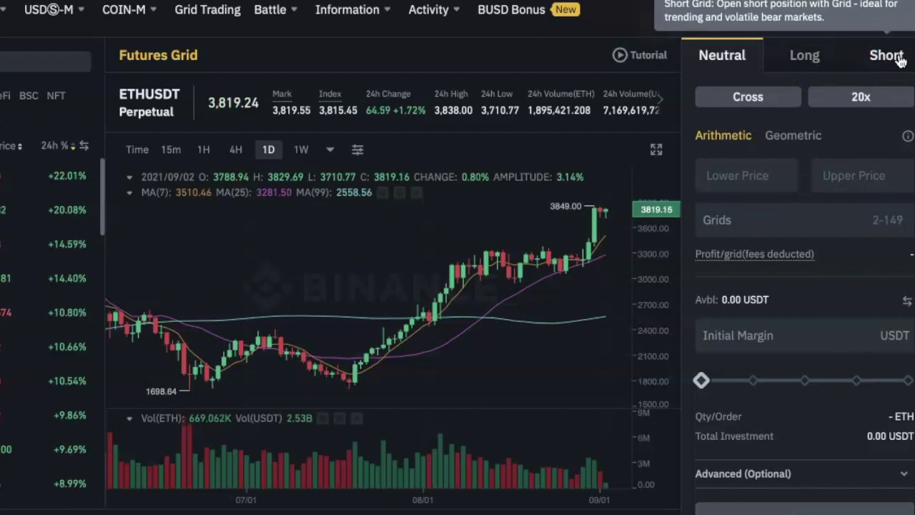
{"action": "left_click", "coordinate": [900, 60]}
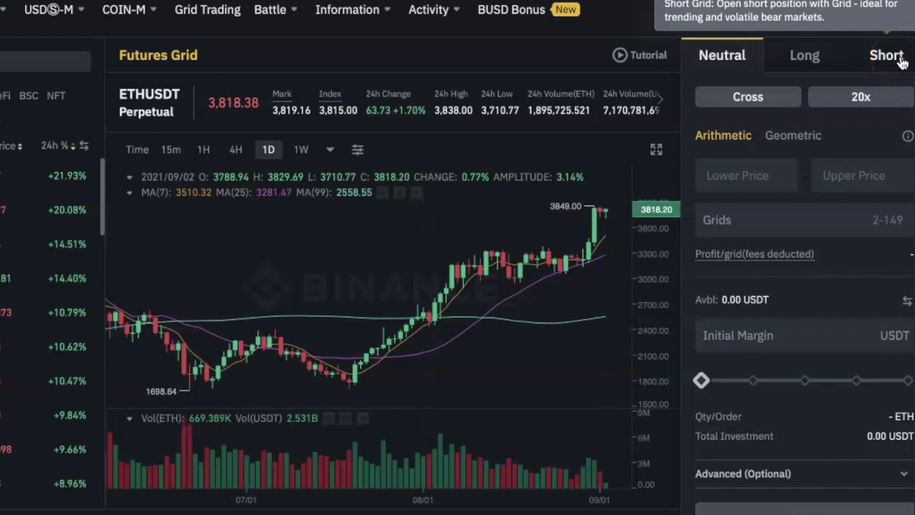
{"action": "left_click", "coordinate": [812, 59]}
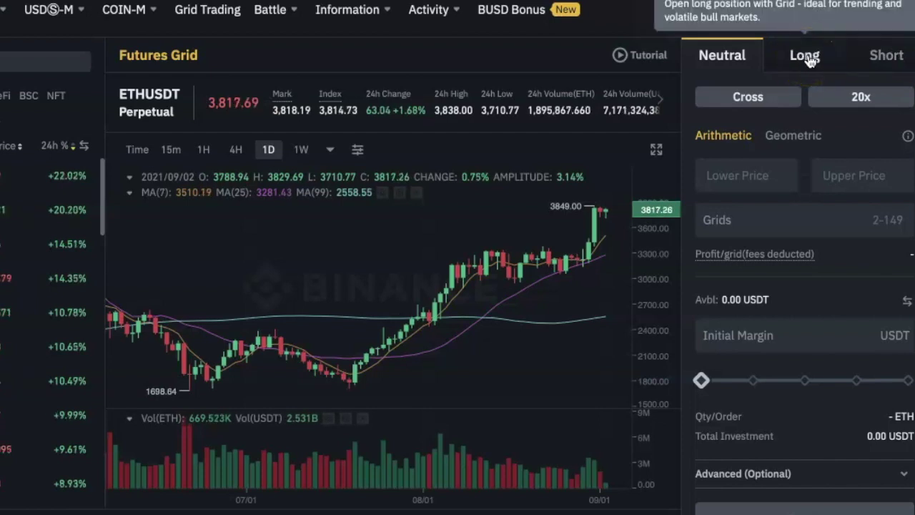
{"action": "left_click", "coordinate": [719, 64]}
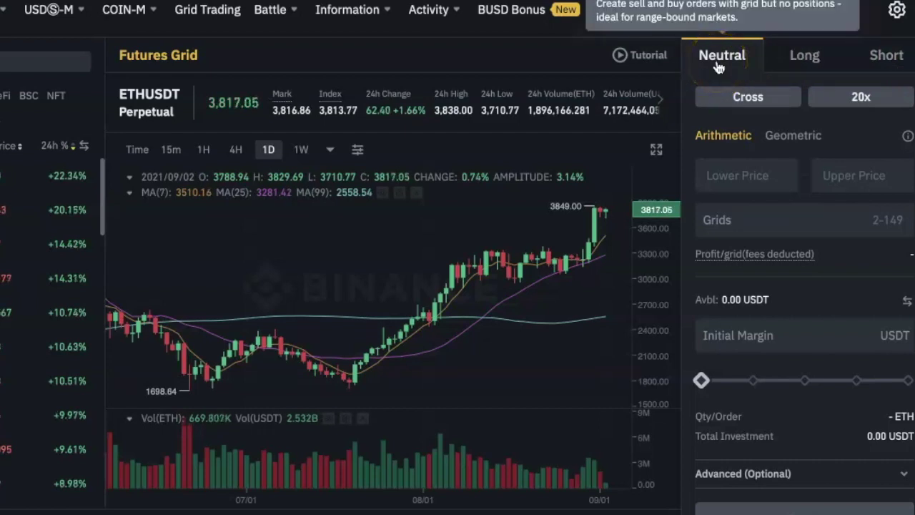
- Set the leverage of the neutral ETHUSDT grid to 1x and confirm it
{"action": "left_click", "coordinate": [860, 100]}
{"action": "left_click", "coordinate": [860, 103]}
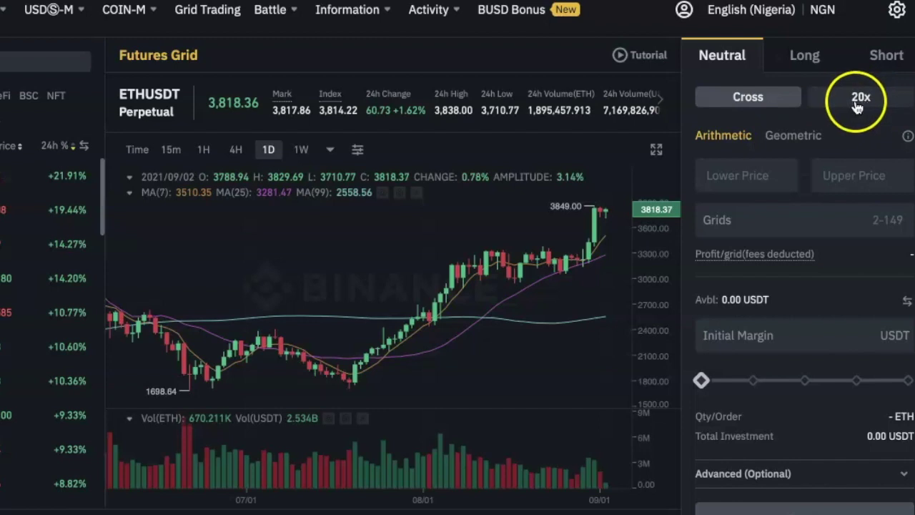
{"action": "left_click", "coordinate": [877, 100]}
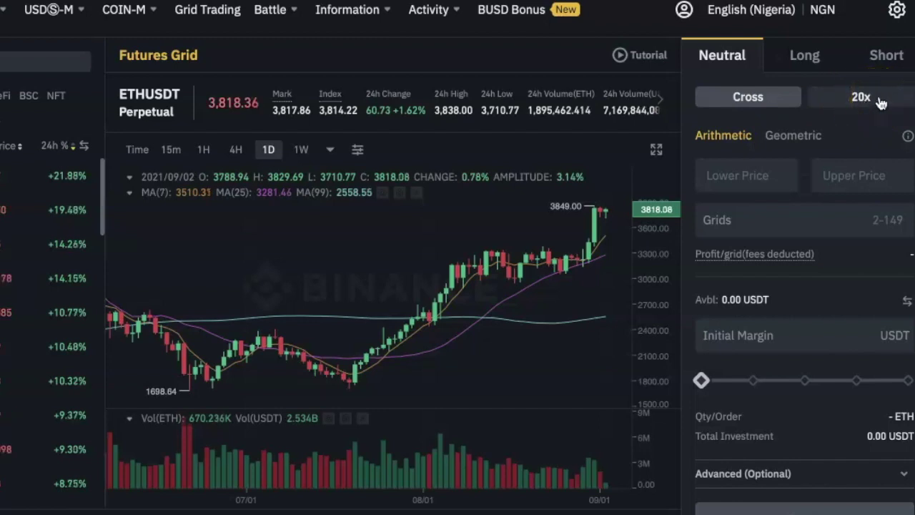
{"action": "left_click", "coordinate": [877, 104]}
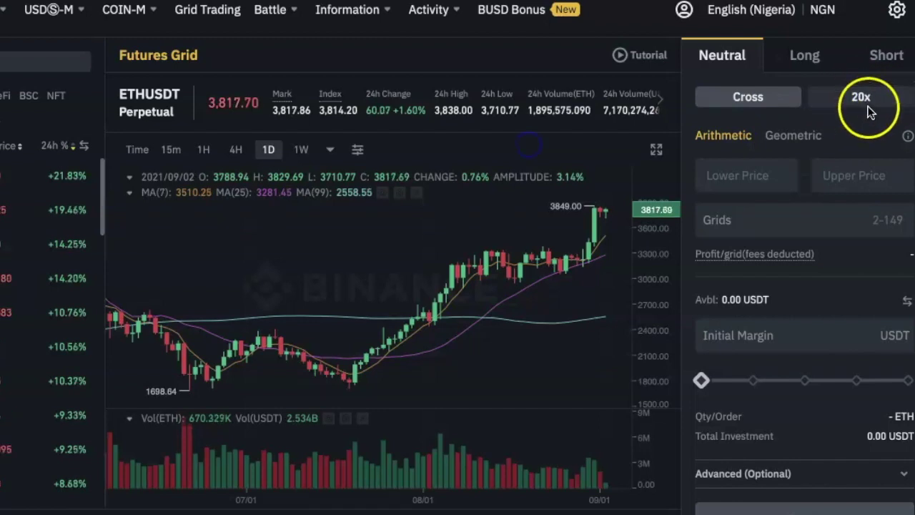
{"action": "left_click", "coordinate": [863, 109]}
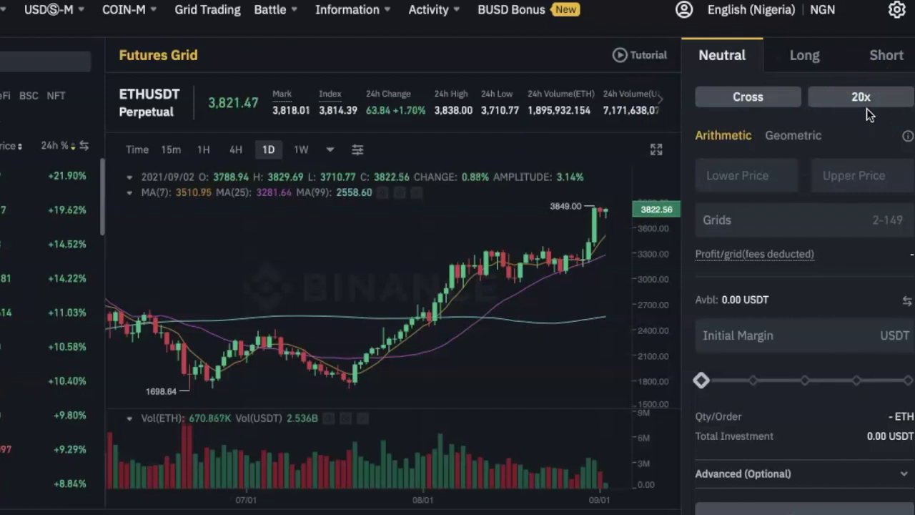
{"action": "left_click", "coordinate": [869, 98]}
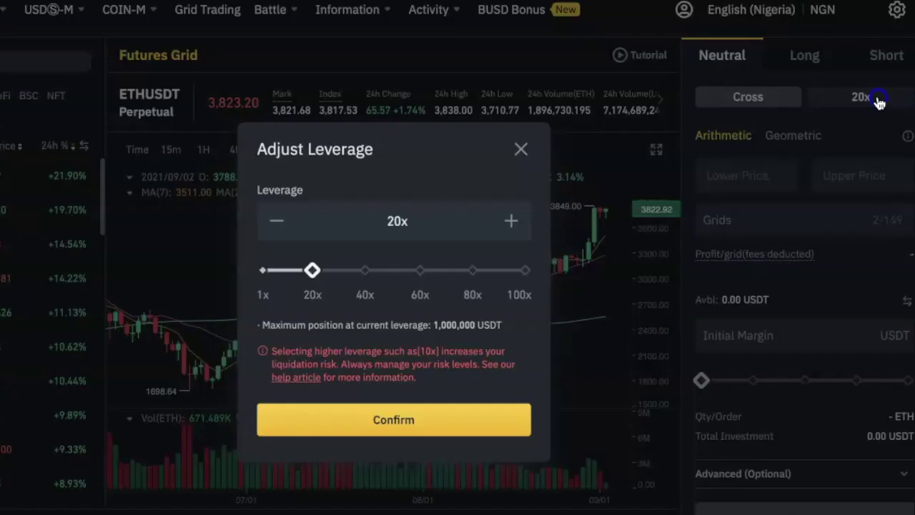
{"action": "left_click", "coordinate": [490, 306]}
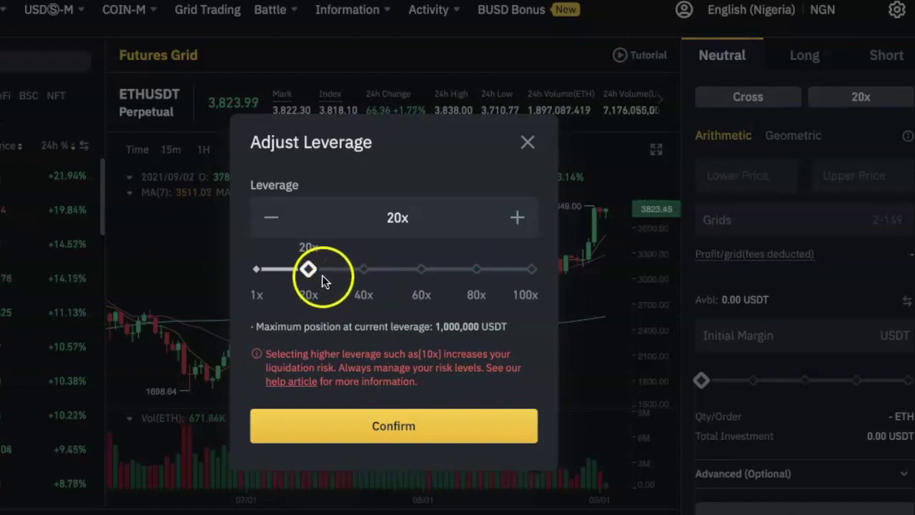
{"action": "left_click", "coordinate": [256, 276]}
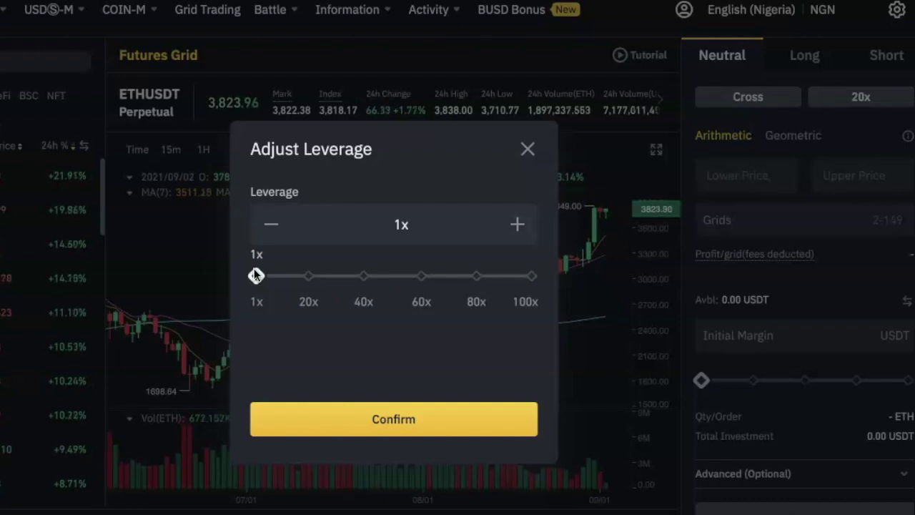
{"action": "left_click", "coordinate": [422, 425]}
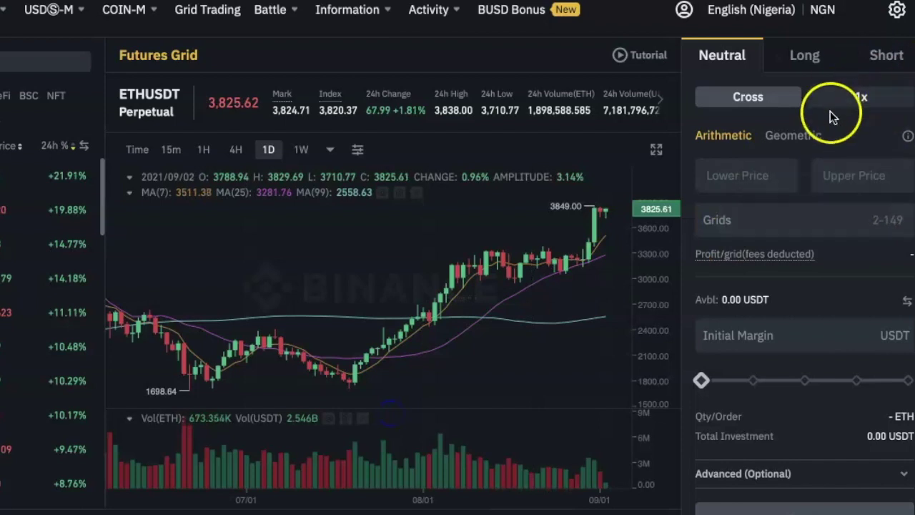
{"action": "left_click", "coordinate": [883, 103]}
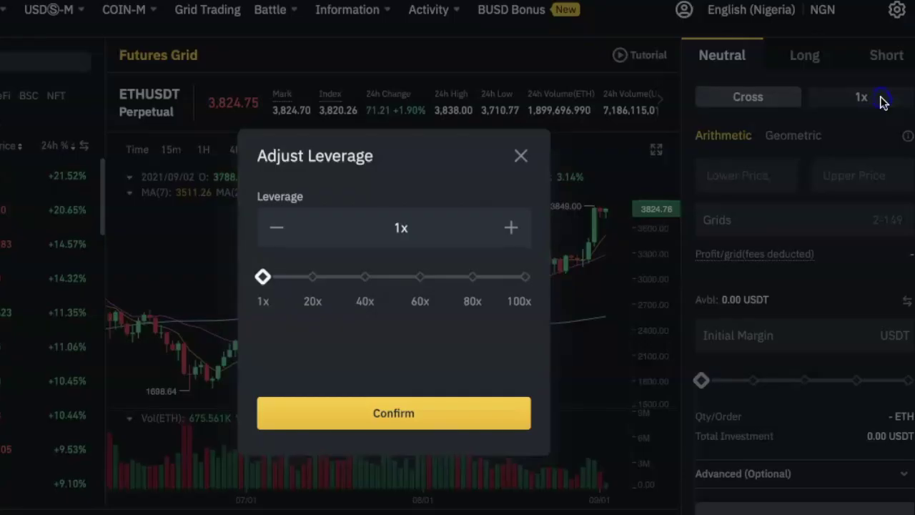
{"action": "left_click", "coordinate": [319, 279]}
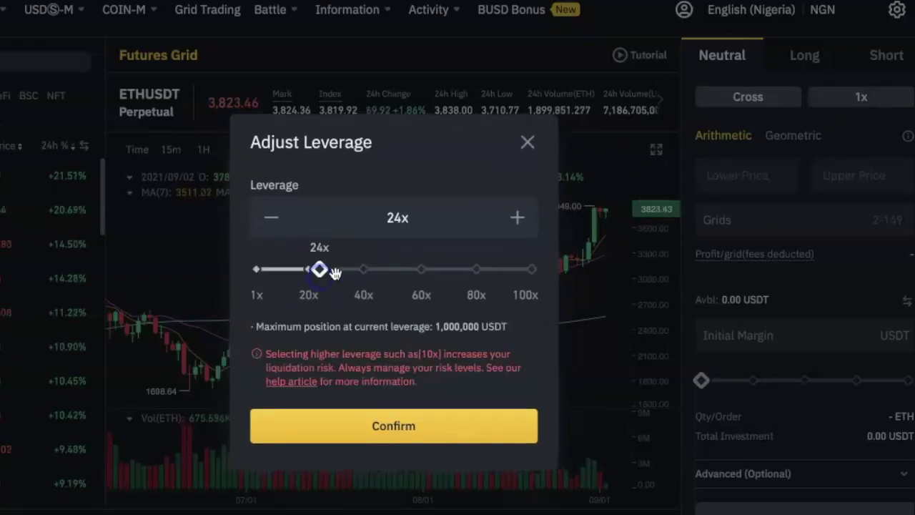
{"action": "left_click", "coordinate": [398, 270]}
{"action": "left_click", "coordinate": [449, 269]}
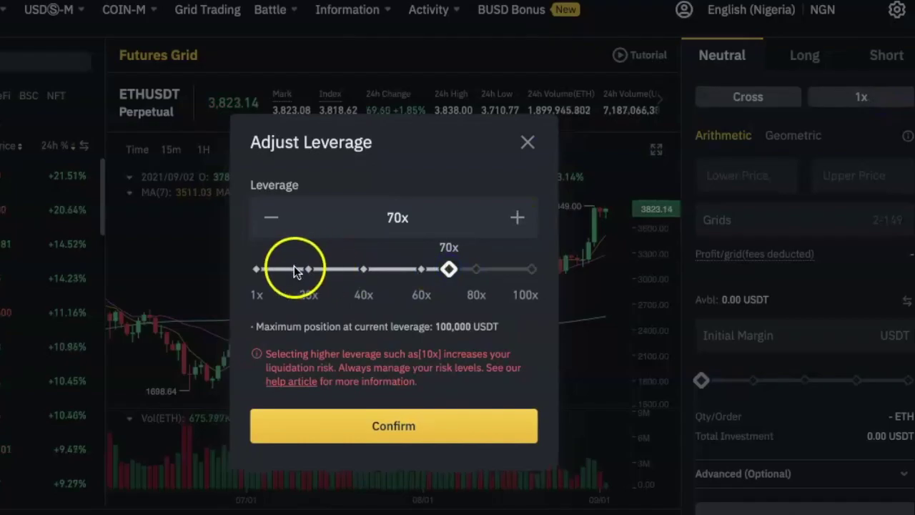
{"action": "left_click", "coordinate": [849, 221]}
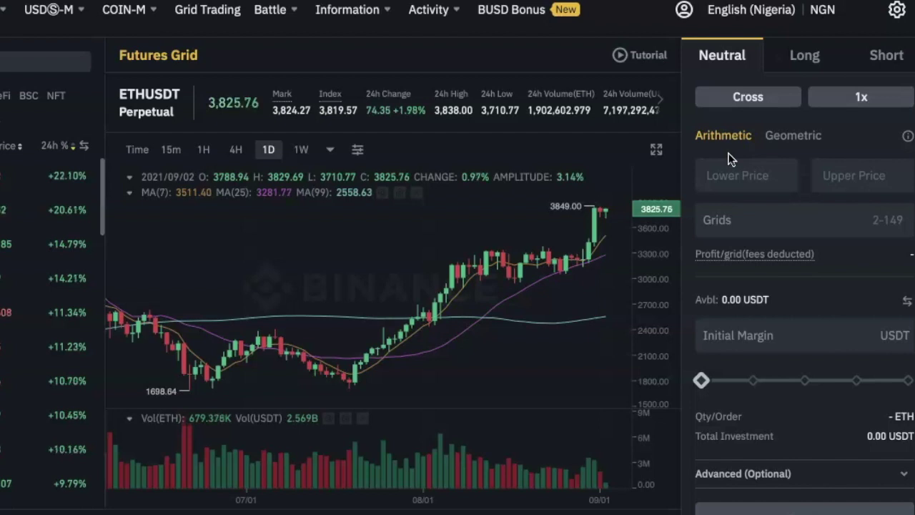
- Consult the 7-day Ethereum price chart on CoinMarketCap and set the grid's lower price to 3300
{"action": "mouse_move", "coordinate": [908, 136]}
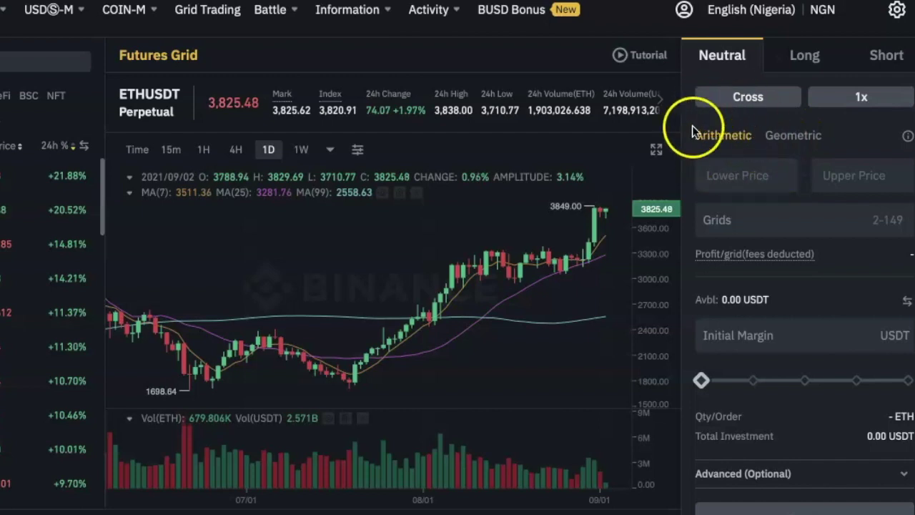
{"action": "left_click", "coordinate": [723, 176]}
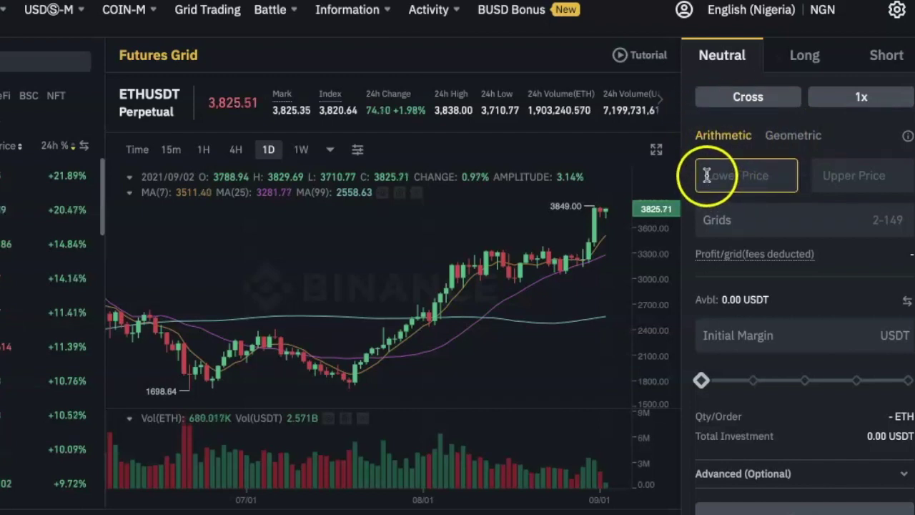
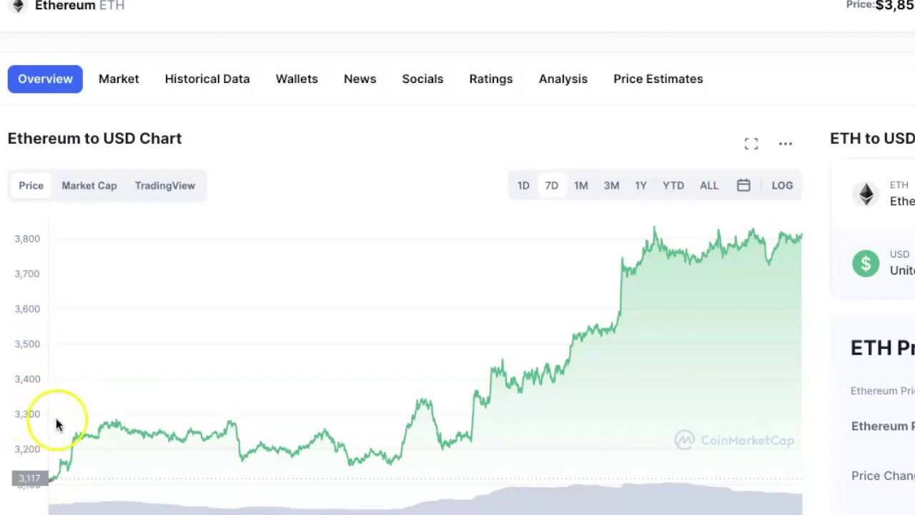
{"action": "mouse_move", "coordinate": [58, 422]}
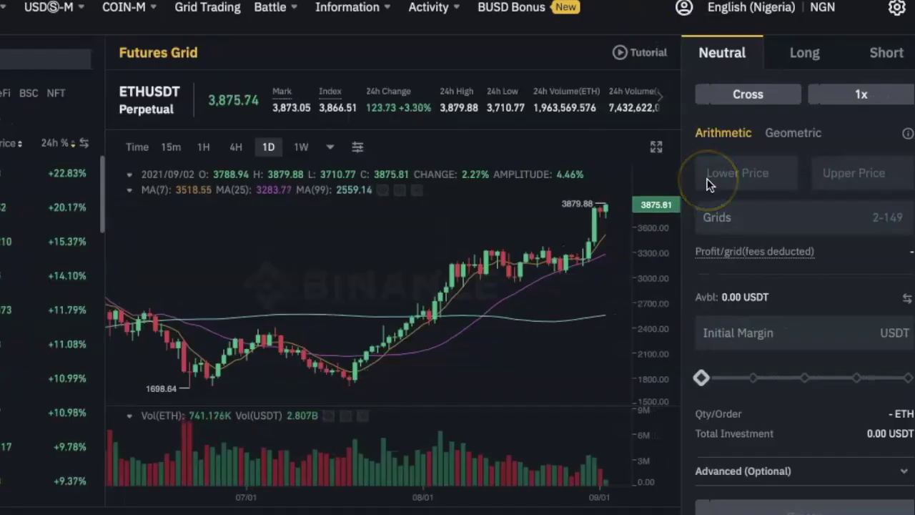
{"action": "left_click", "coordinate": [721, 174]}
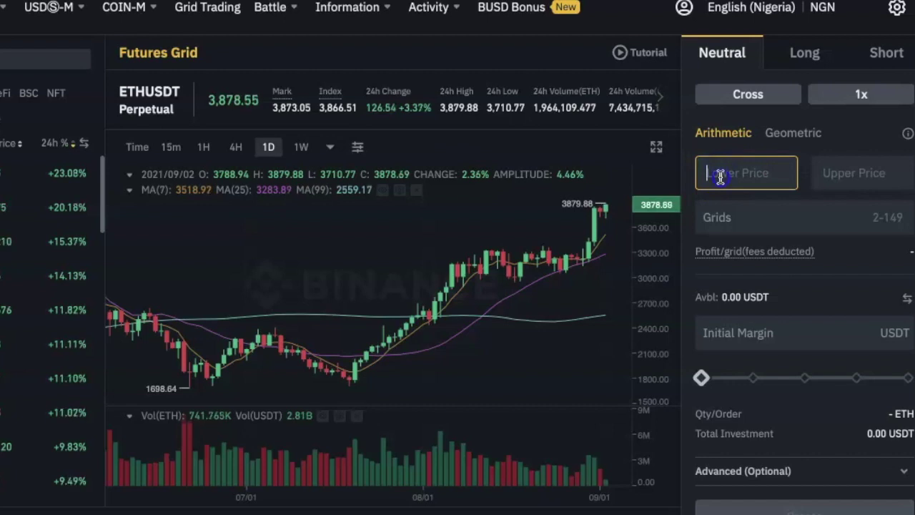
{"action": "type", "text": "3300"}
- Set the upper price of the neutral ETHUSDT grid to 3850
{"action": "left_click", "coordinate": [872, 179]}
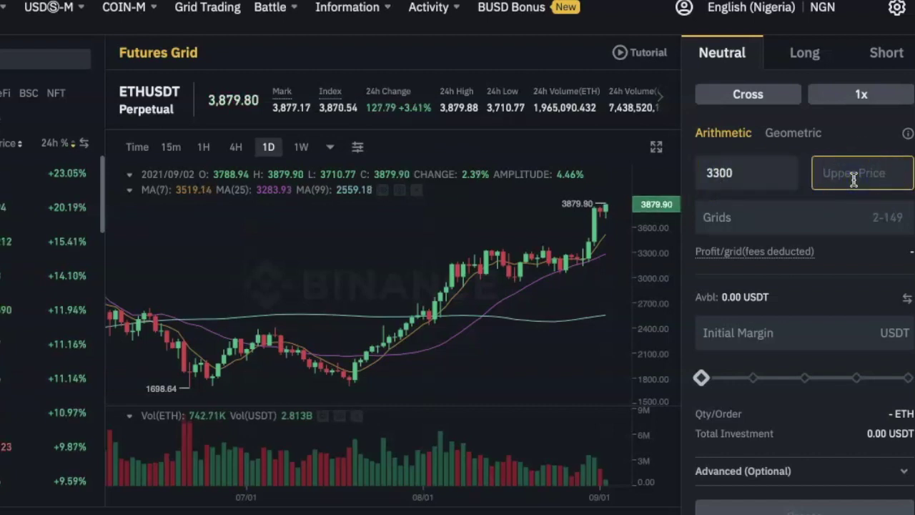
{"action": "type", "text": "38"}
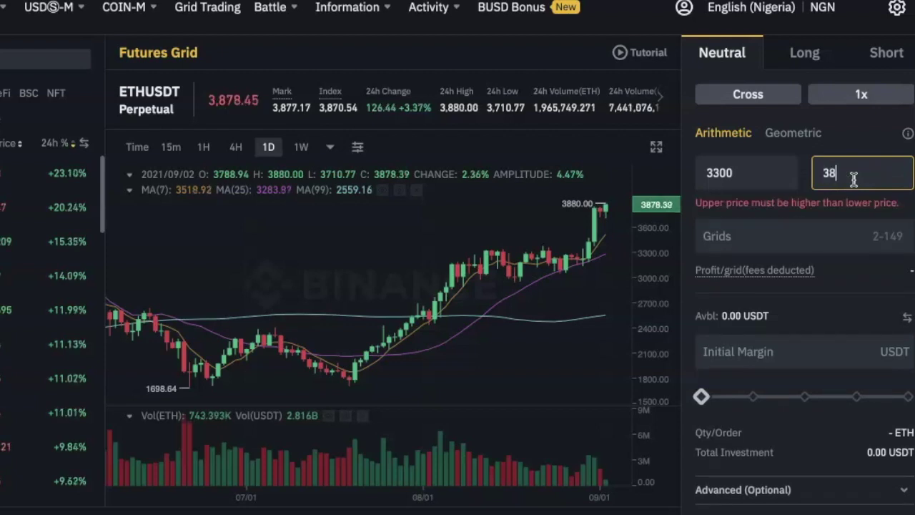
{"action": "type", "text": "50"}
- Compare the profit per grid with 10 and 5 grids, and settle on 6 grids
{"action": "left_click", "coordinate": [879, 219]}
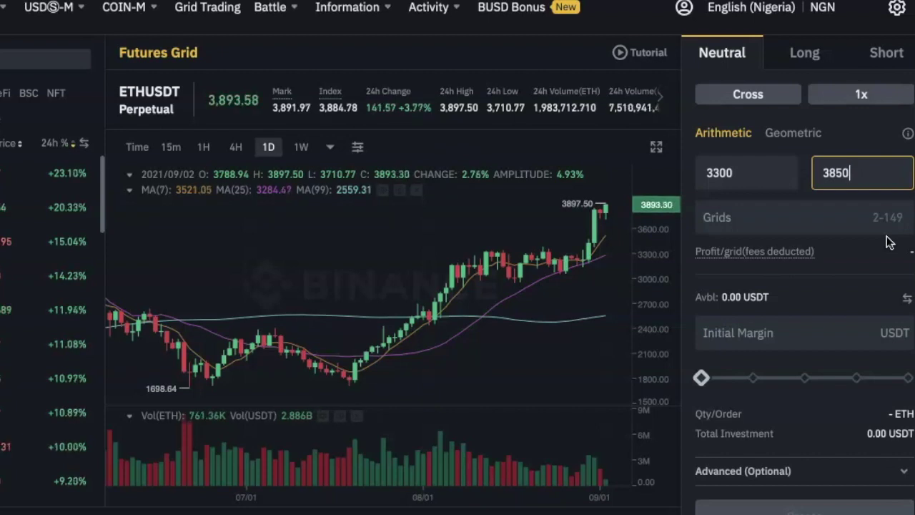
{"action": "left_click", "coordinate": [762, 221]}
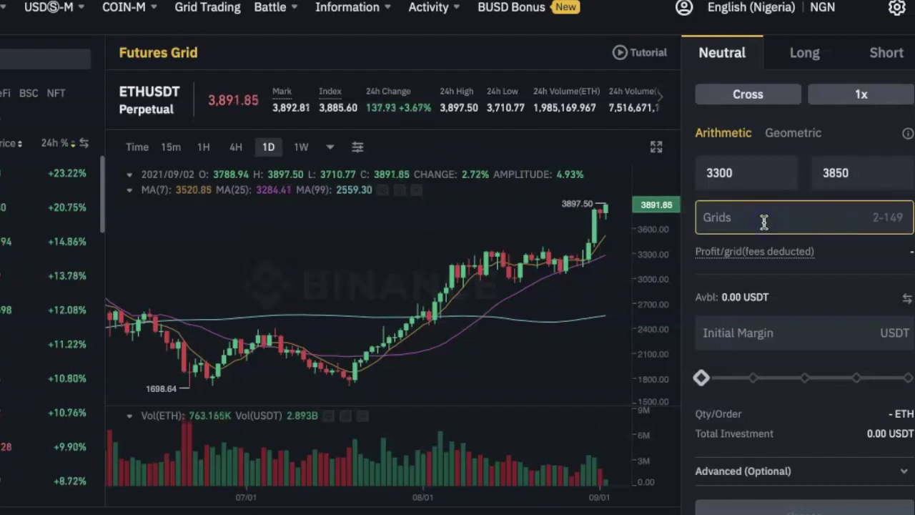
{"action": "type", "text": "10"}
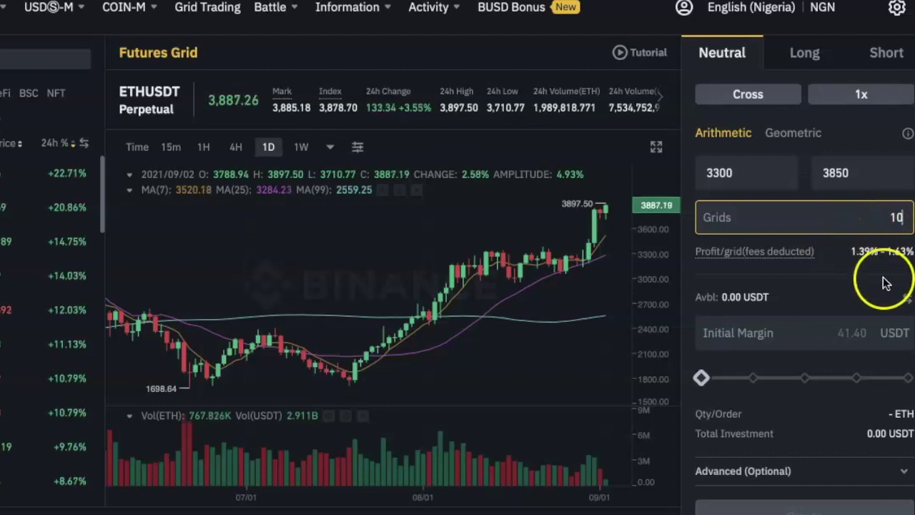
{"action": "key", "text": "BackSpace"}
{"action": "key", "text": "BackSpace"}
{"action": "type", "text": "5"}
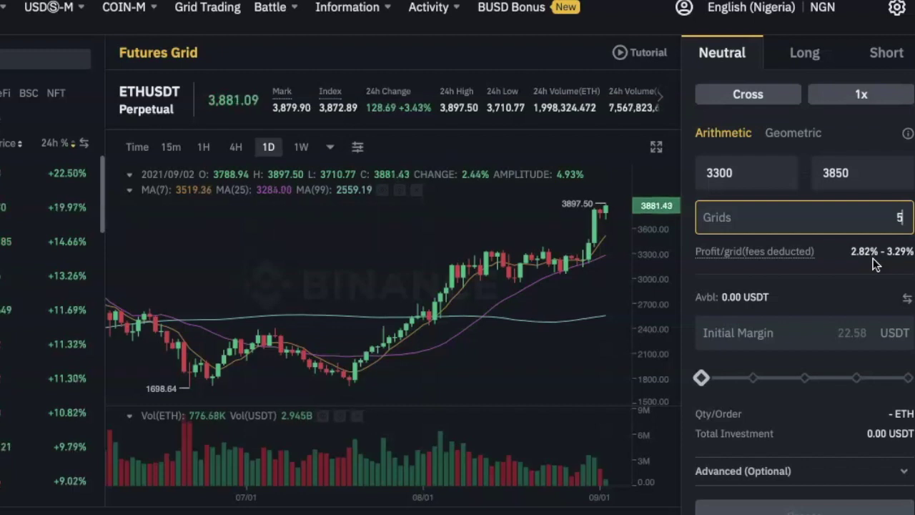
{"action": "key", "text": "BackSpace"}
{"action": "type", "text": "6"}
- Check the minimum initial margin required for the grid without entering an amount
{"action": "left_click", "coordinate": [723, 339]}
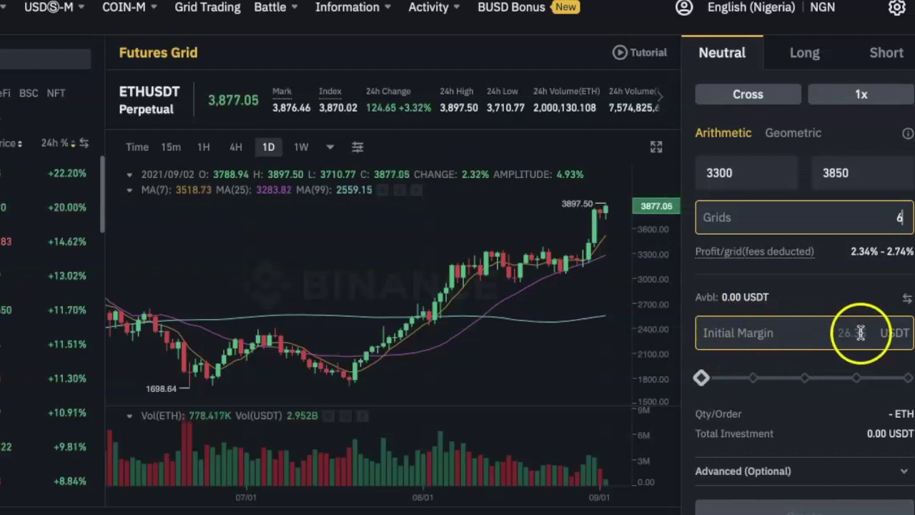
{"action": "scroll", "coordinate": [813, 334], "scroll_direction": "down", "scroll_amount": 1}
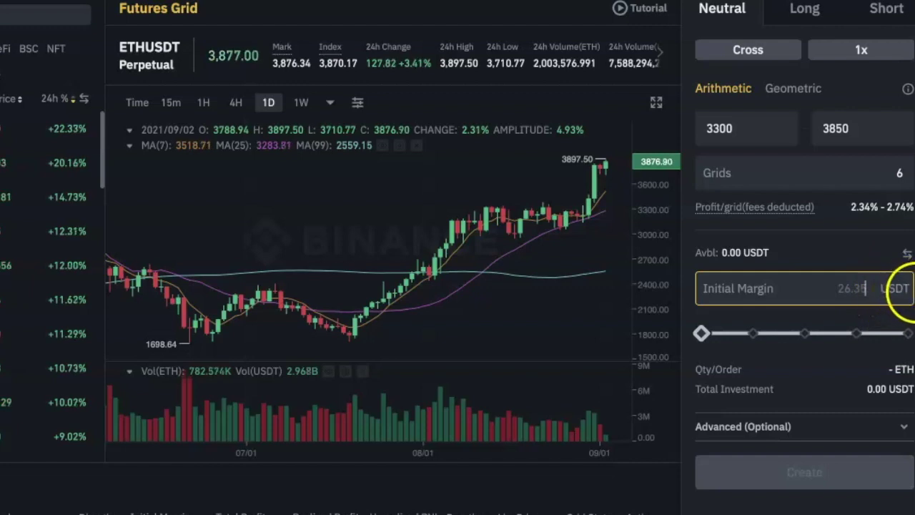
{"action": "left_click", "coordinate": [856, 292]}
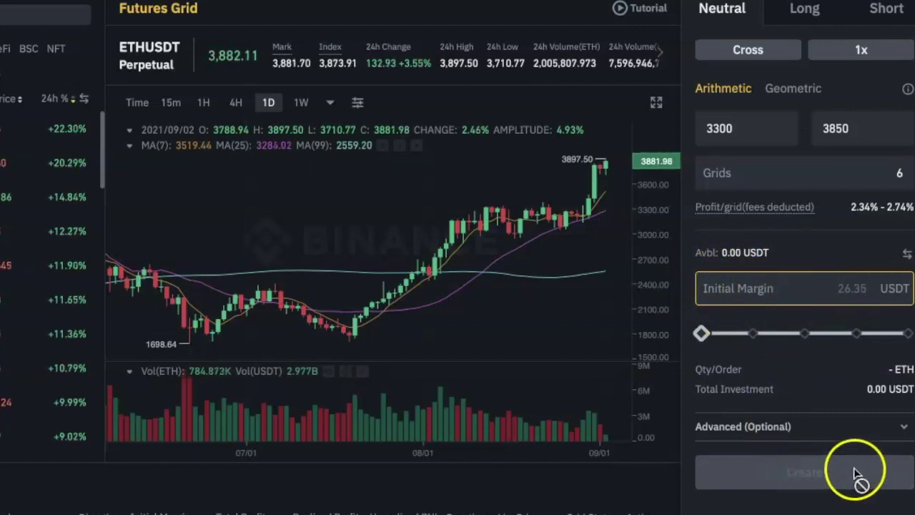
- Expand the advanced grid options and set the grid trigger price to 3650, based on the Mark price
{"action": "left_click", "coordinate": [906, 429]}
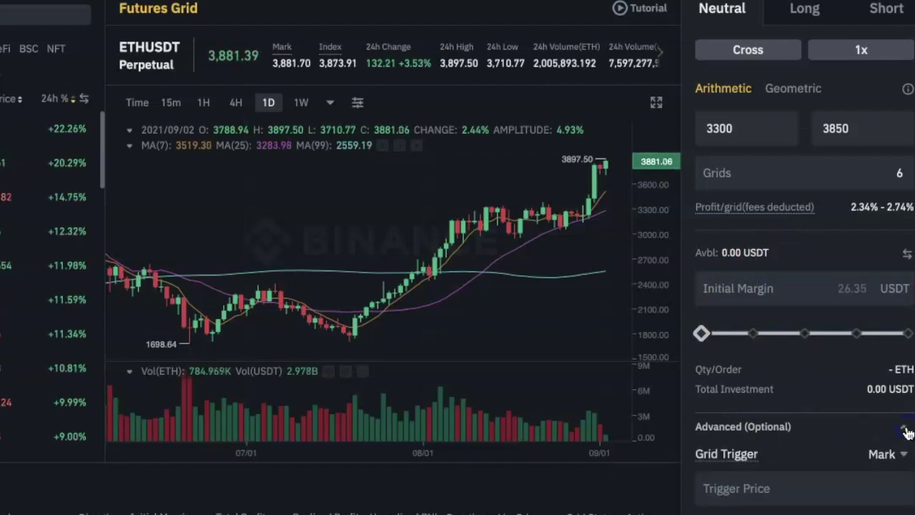
{"action": "scroll", "coordinate": [905, 432], "scroll_direction": "down", "scroll_amount": 3}
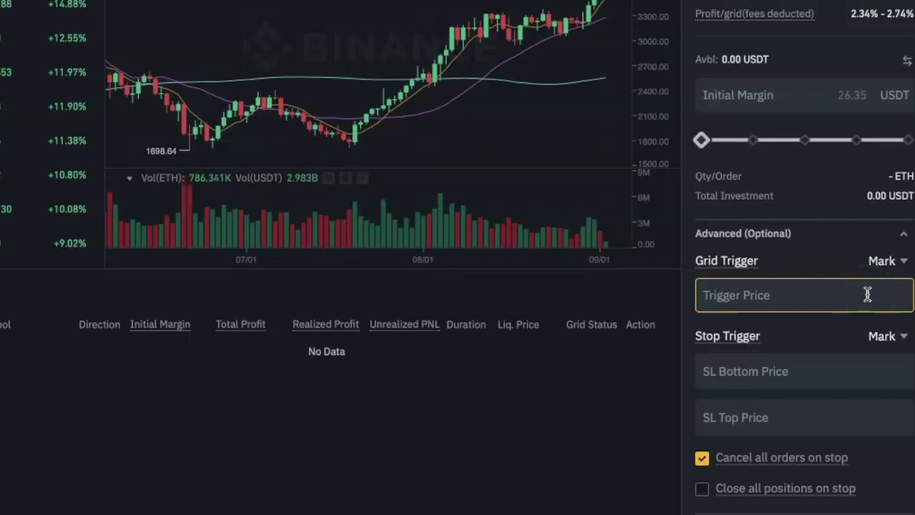
{"action": "left_click", "coordinate": [802, 298]}
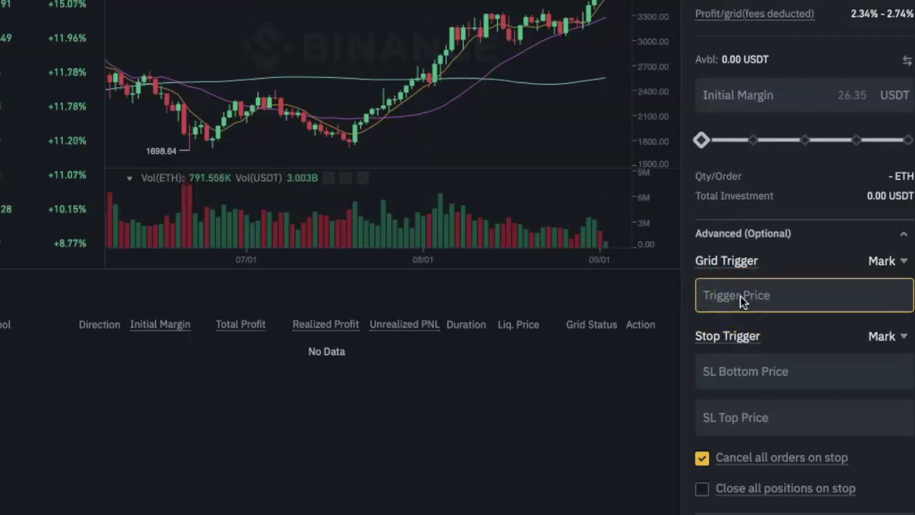
{"action": "left_click", "coordinate": [719, 297]}
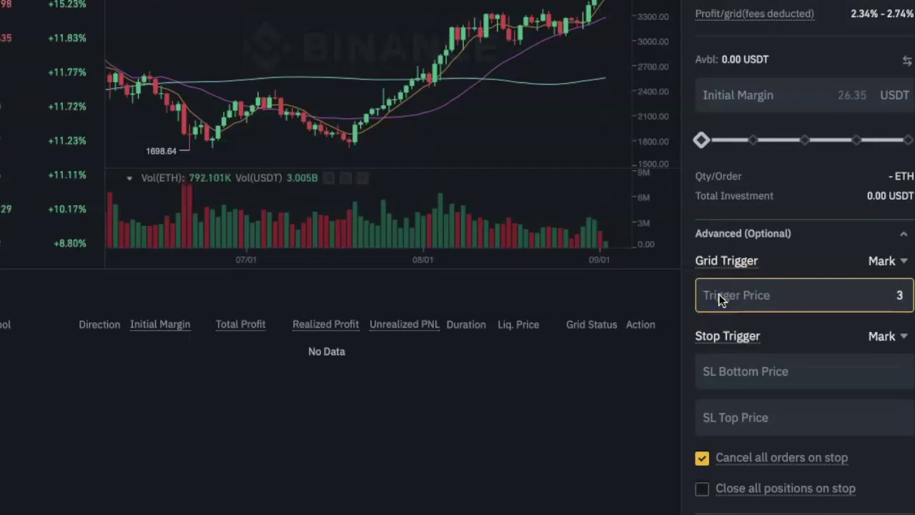
{"action": "type", "text": "3650"}
{"action": "left_click", "coordinate": [786, 286]}
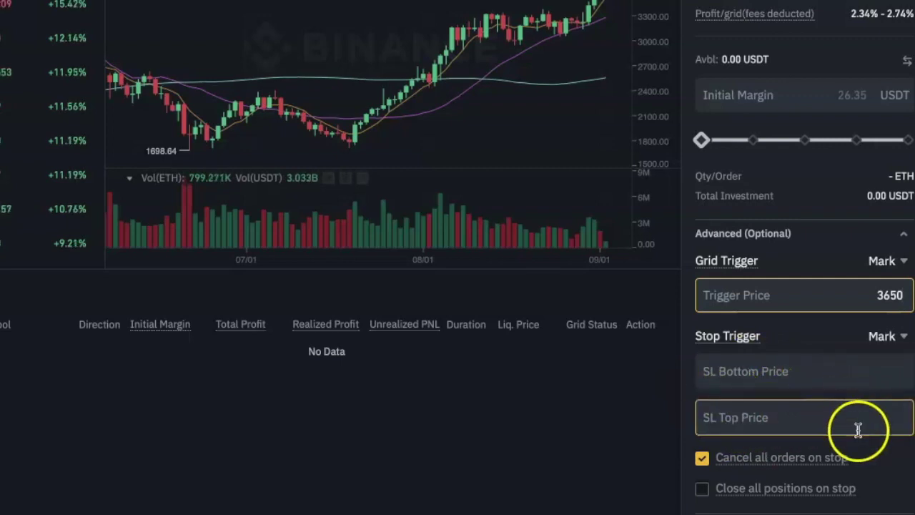
- Review the stop options, switching Cancel all orders on stop off and back on, and collapse the advanced options
{"action": "mouse_move", "coordinate": [832, 466]}
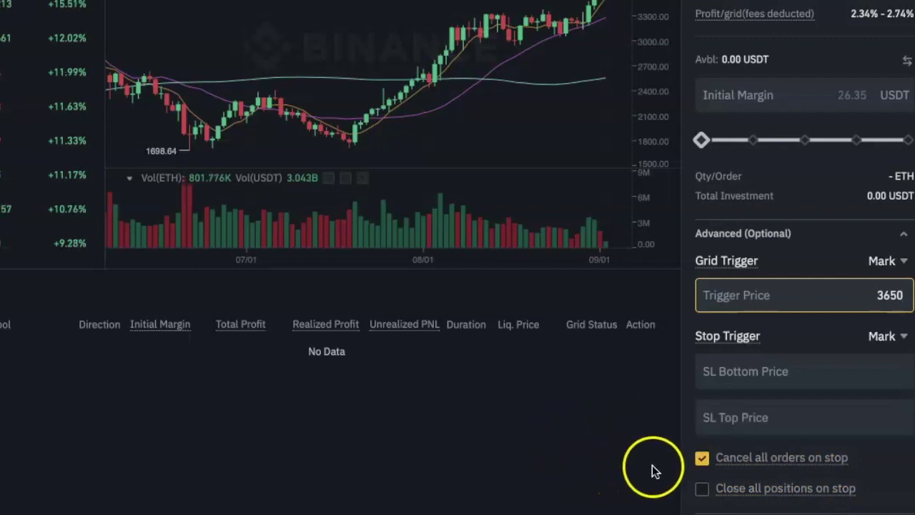
{"action": "mouse_move", "coordinate": [737, 466]}
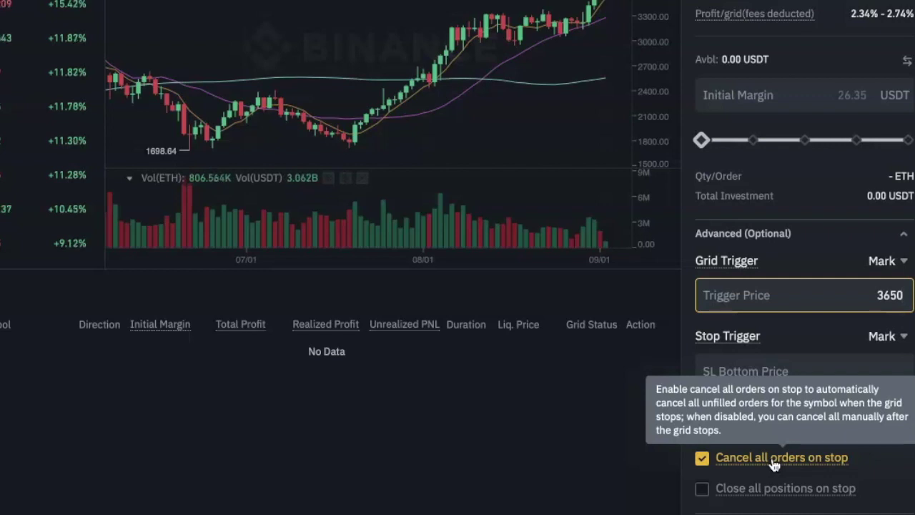
{"action": "left_click", "coordinate": [703, 458]}
{"action": "left_click", "coordinate": [646, 480]}
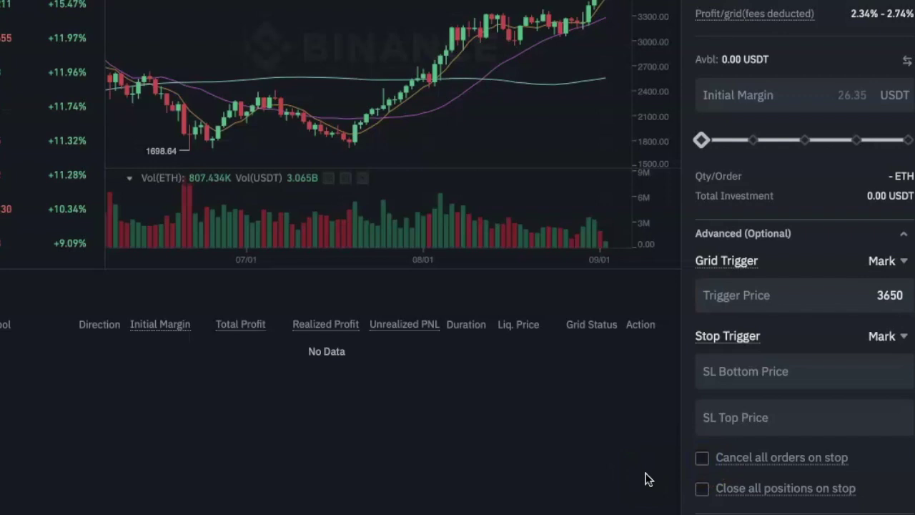
{"action": "left_click", "coordinate": [702, 458]}
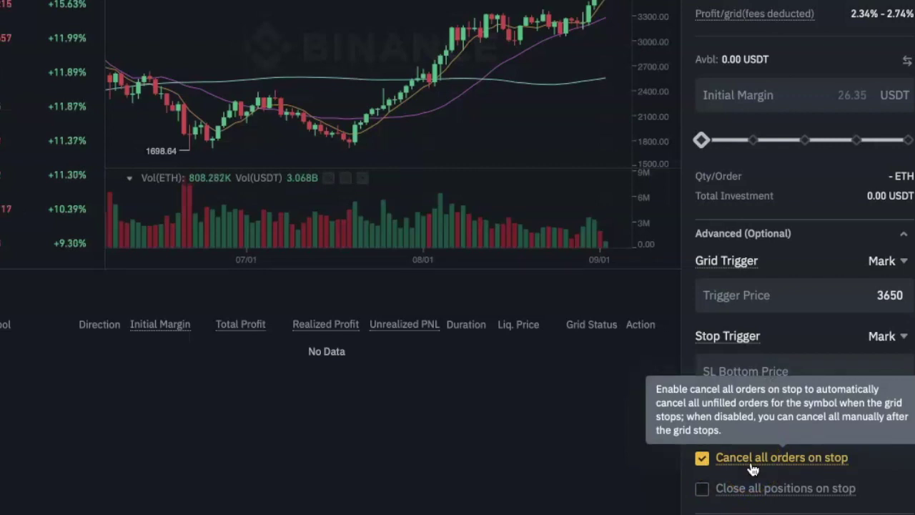
{"action": "mouse_move", "coordinate": [794, 492]}
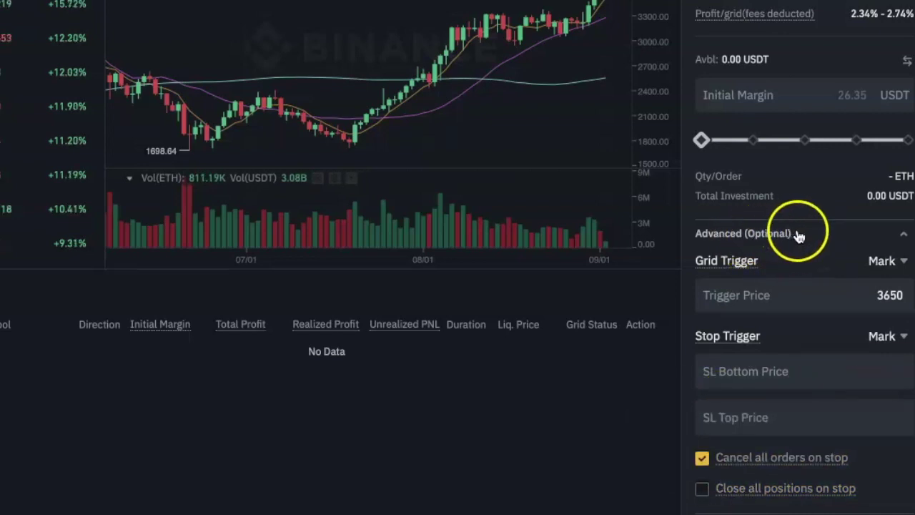
{"action": "left_click", "coordinate": [905, 234]}
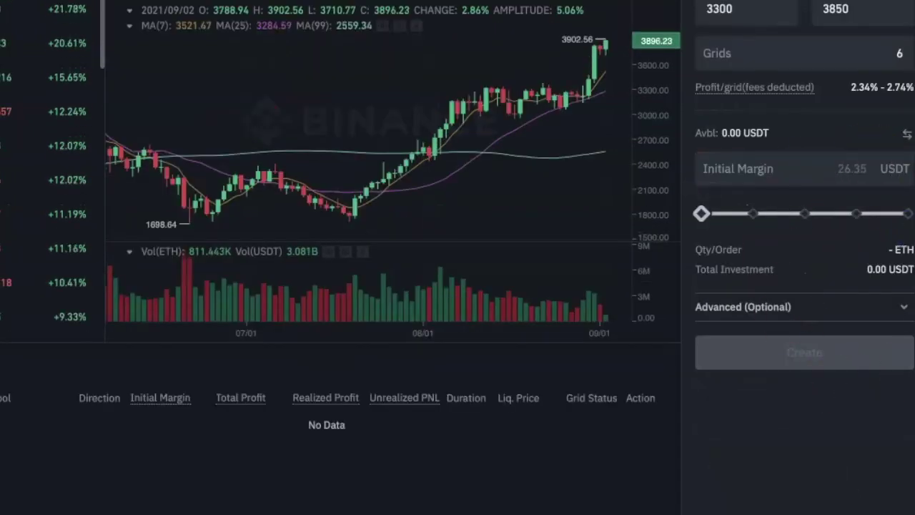